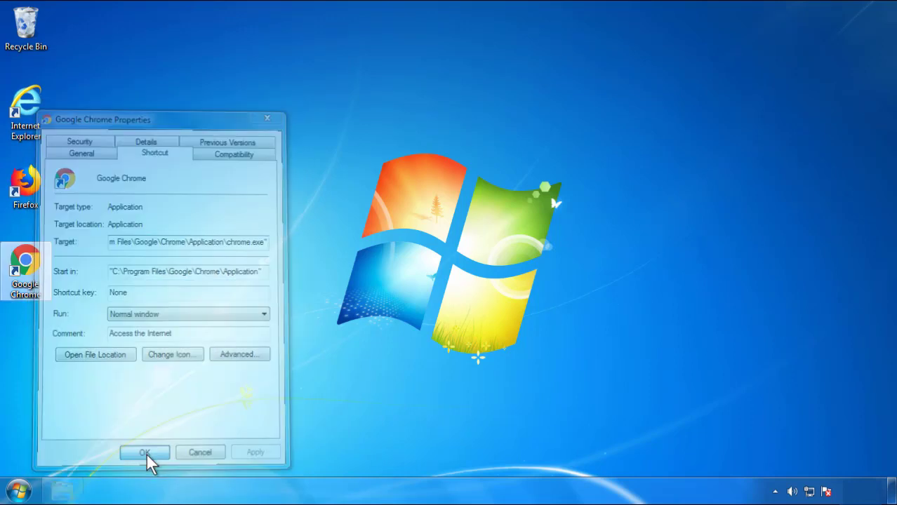
Step: Close the Google Chrome shortcut's Properties after confirming its target points to chrome.exe
left_click(19, 492)
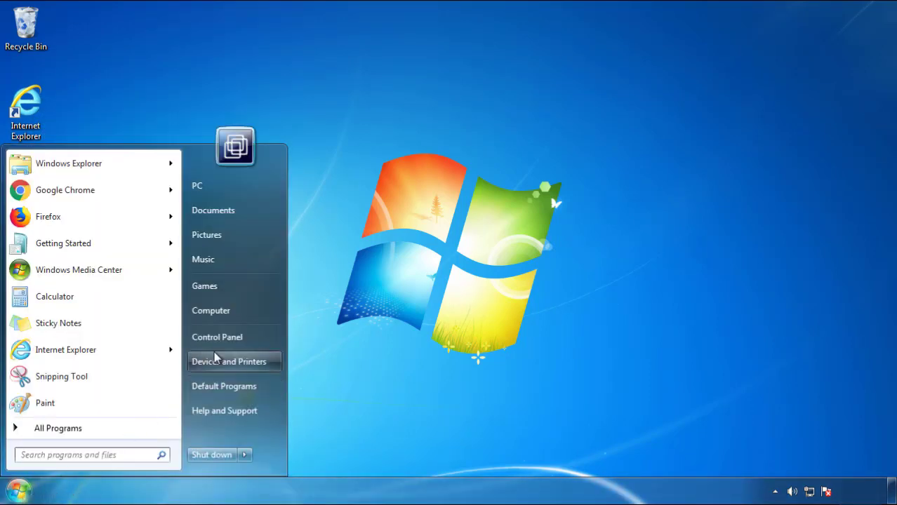
Step: Open Programs and Features from Control Panel, sorted with the newest installs first
left_click(224, 328)
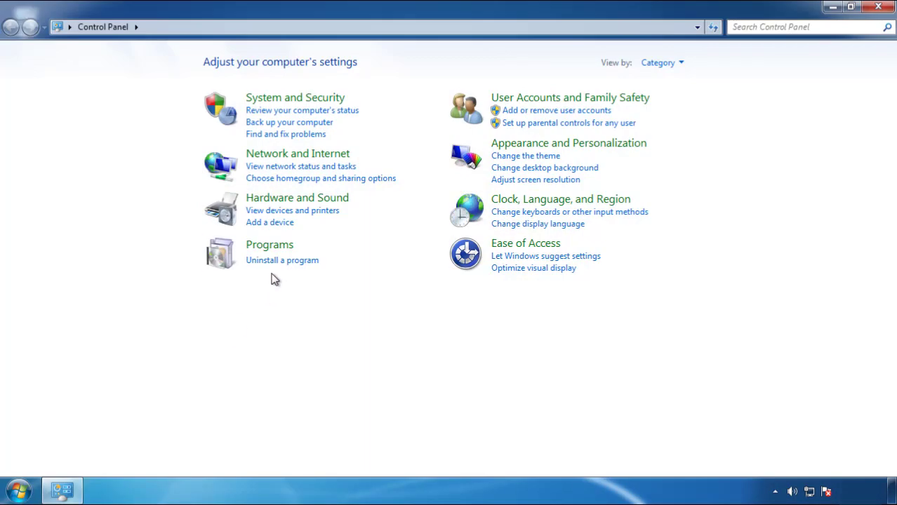
left_click(280, 261)
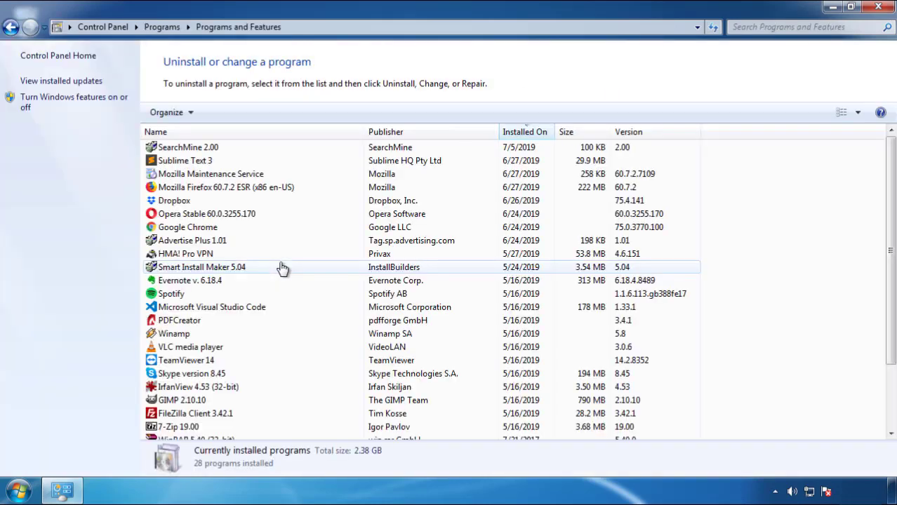
left_click(526, 132)
left_click(523, 135)
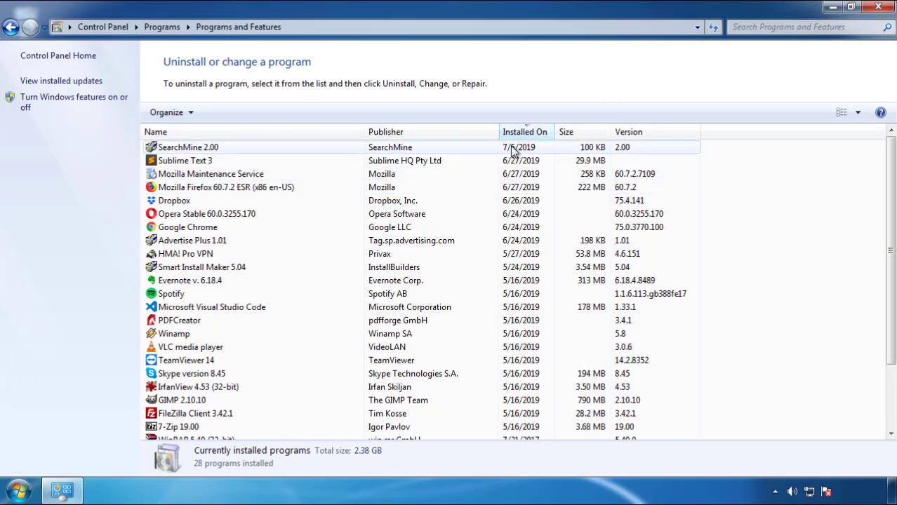
Step: Uninstall SearchMine 2.00 and close the installed programs window
left_click(188, 149)
left_click(224, 114)
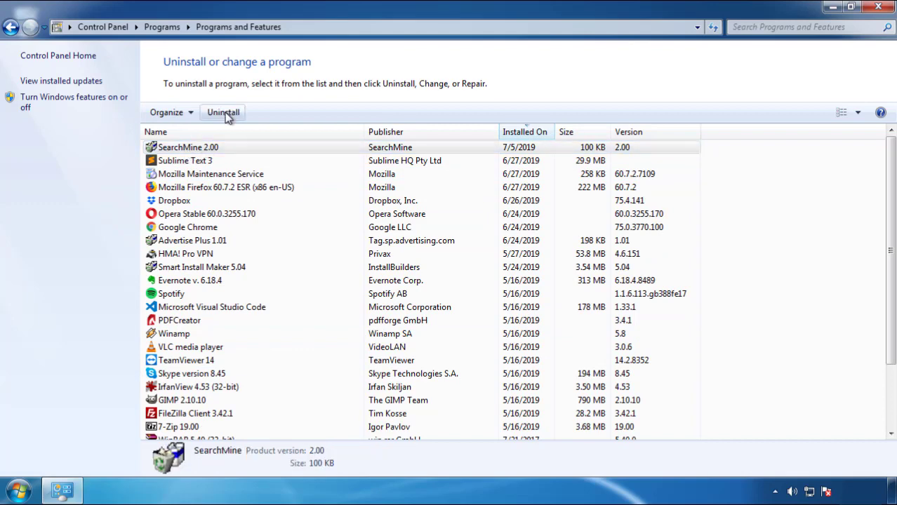
left_click(523, 372)
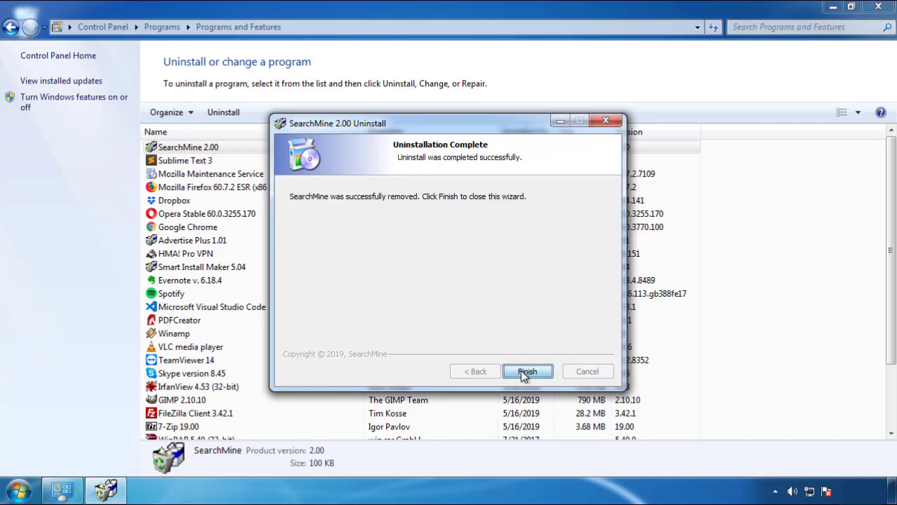
left_click(520, 370)
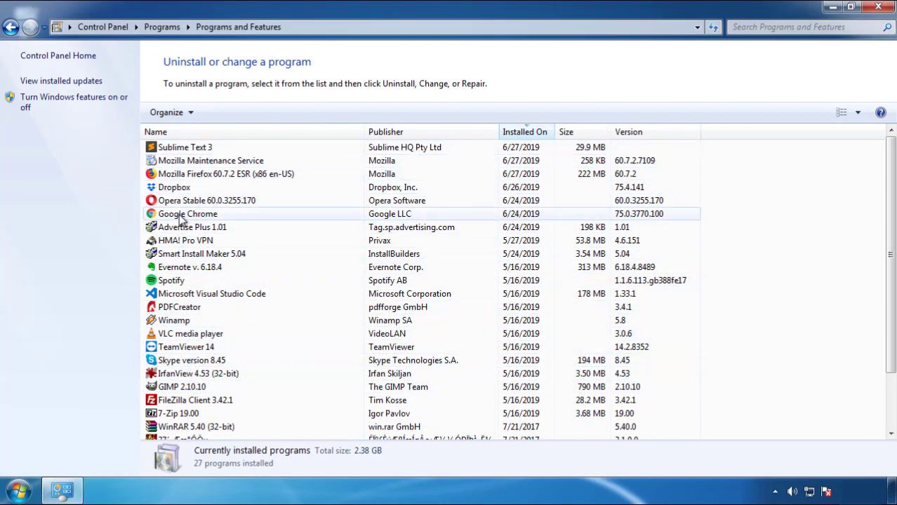
left_click(879, 9)
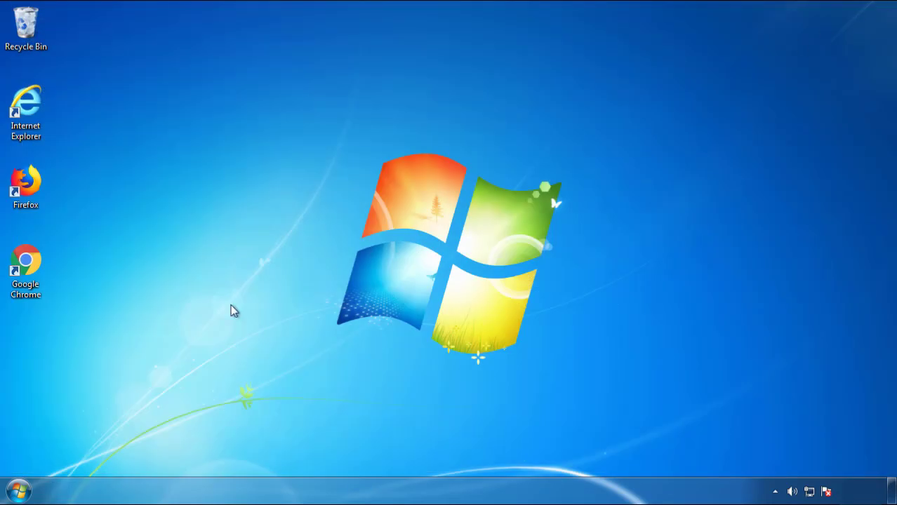
Step: Restart Windows 7 and pick Safe Mode from the F8 boot menu
left_click(17, 492)
mouse_move(240, 457)
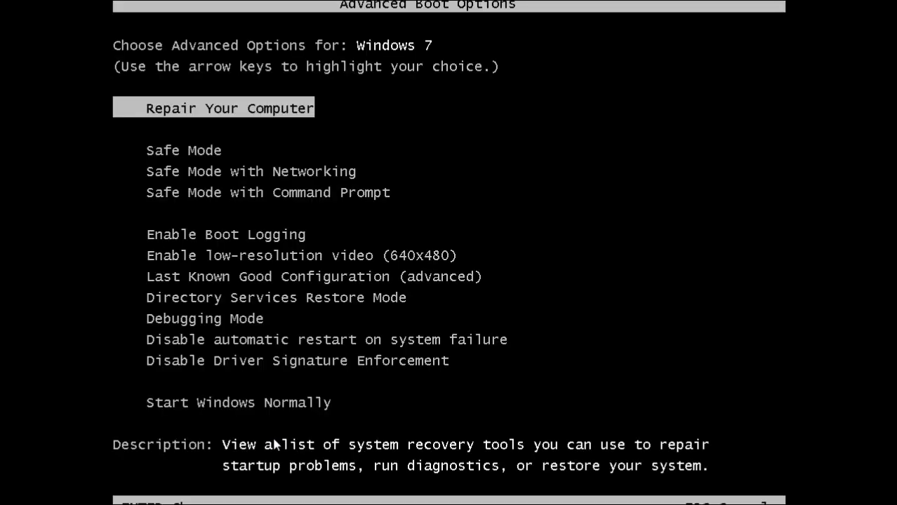
key("Down")
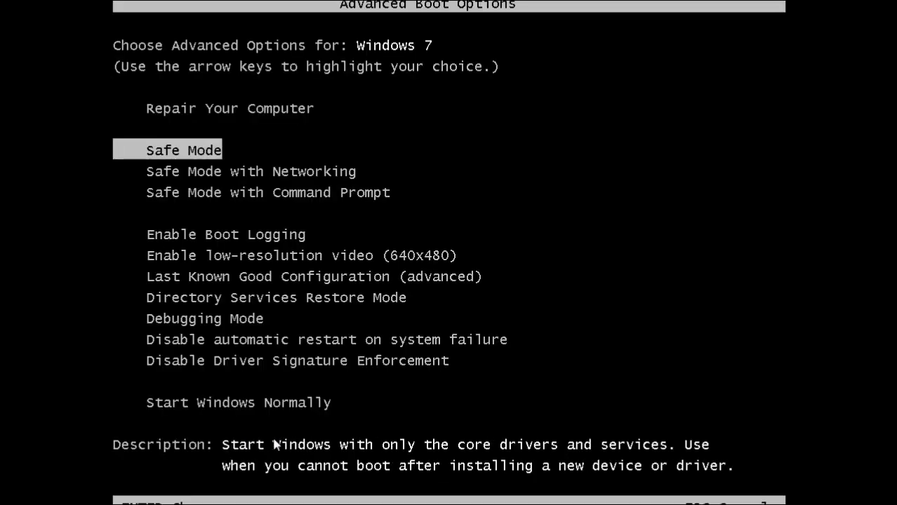
key("Return")
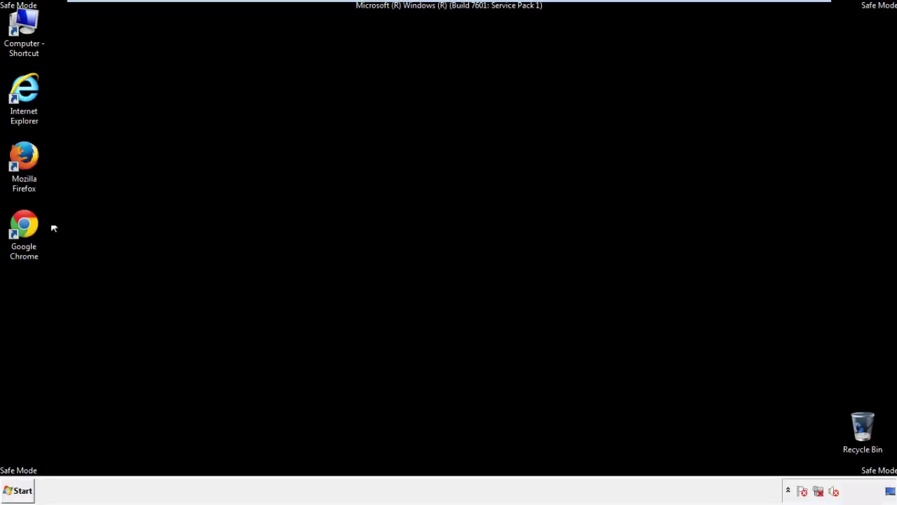
Step: Launch Firefox, decline the default-browser prompt, and show the Menu Bar
double_click(32, 164)
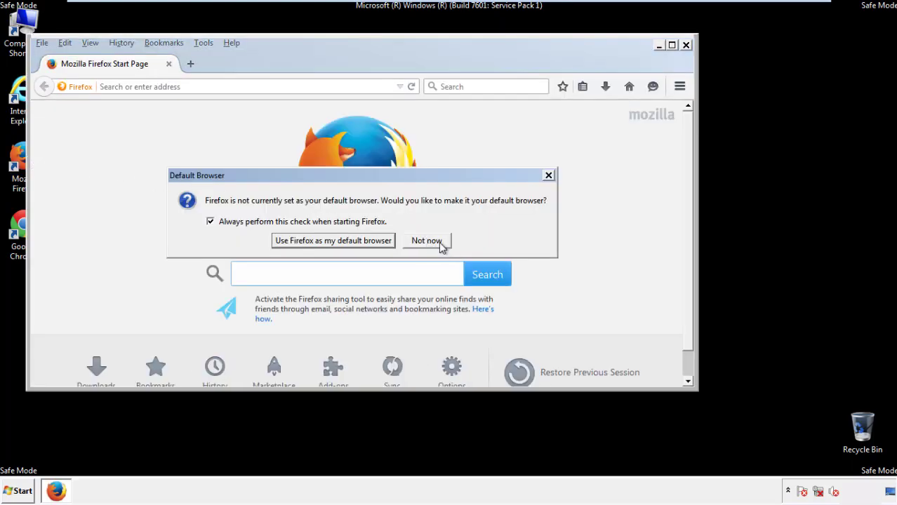
left_click(439, 241)
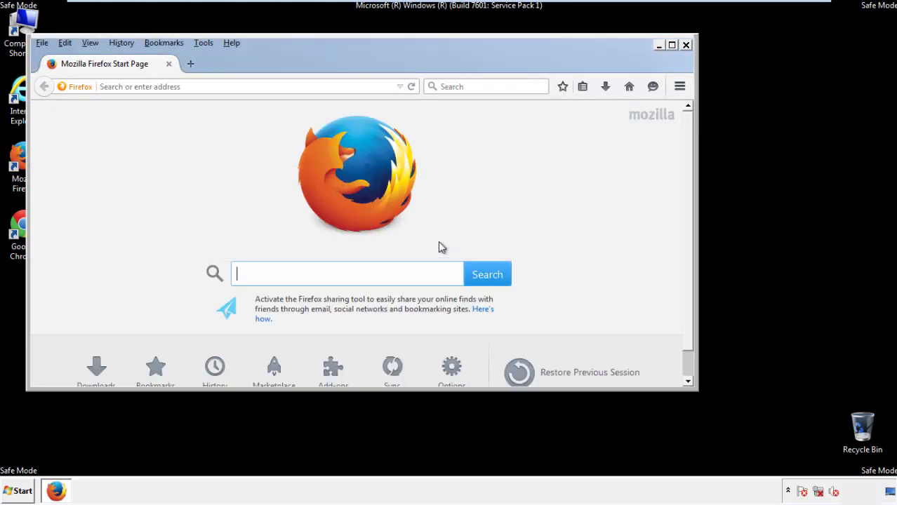
right_click(276, 62)
left_click(304, 106)
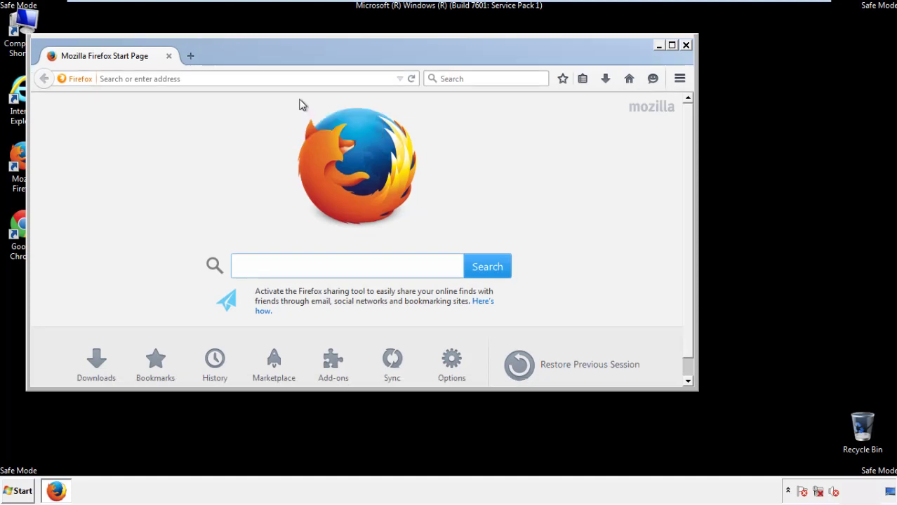
right_click(284, 59)
left_click(290, 107)
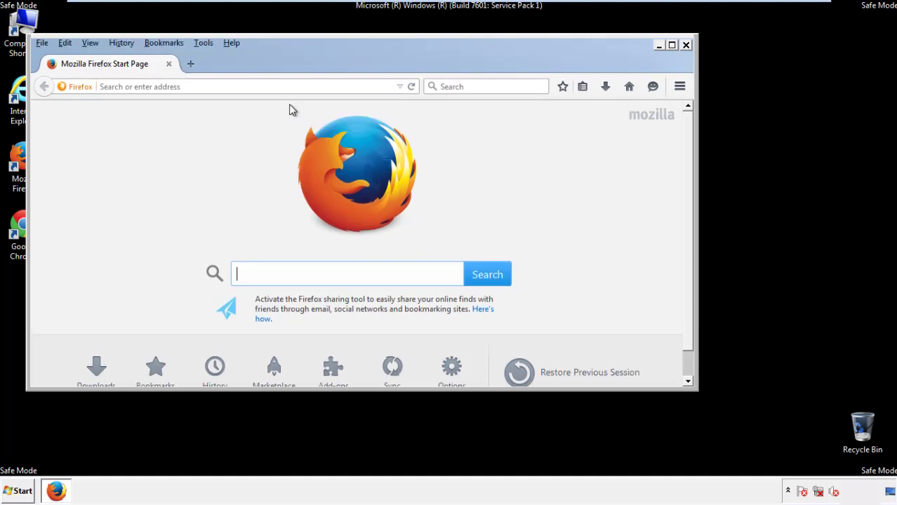
Step: Clear Firefox's recent history for Everything, including offline website data and site preferences
left_click(125, 44)
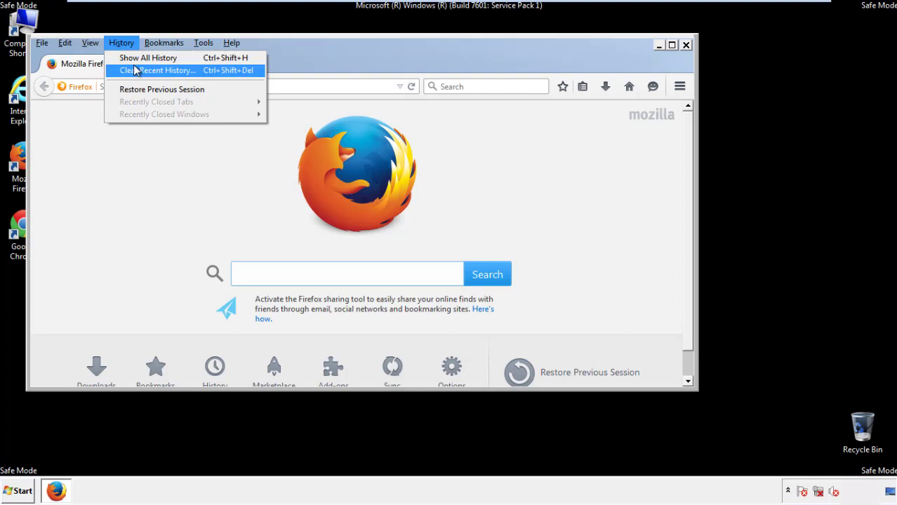
left_click(134, 68)
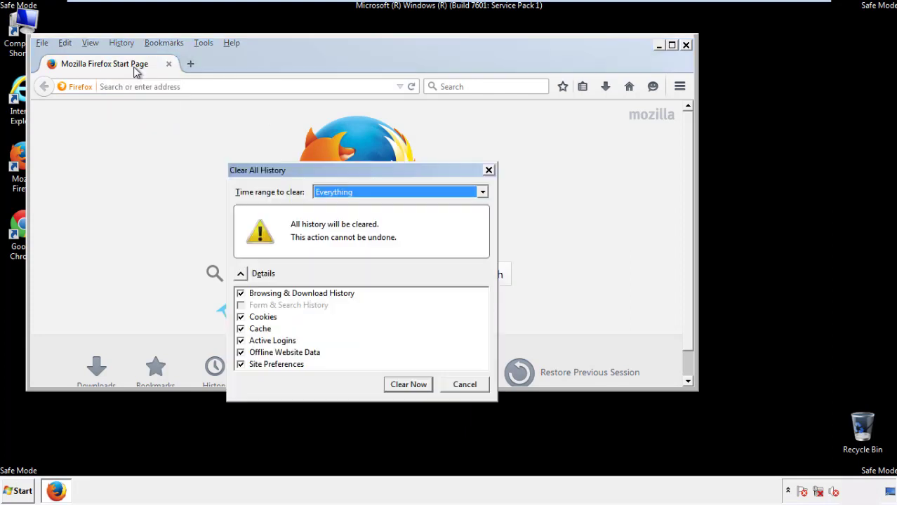
left_click(330, 193)
left_click(337, 263)
left_click(240, 352)
left_click(241, 352)
left_click(241, 365)
left_click(241, 366)
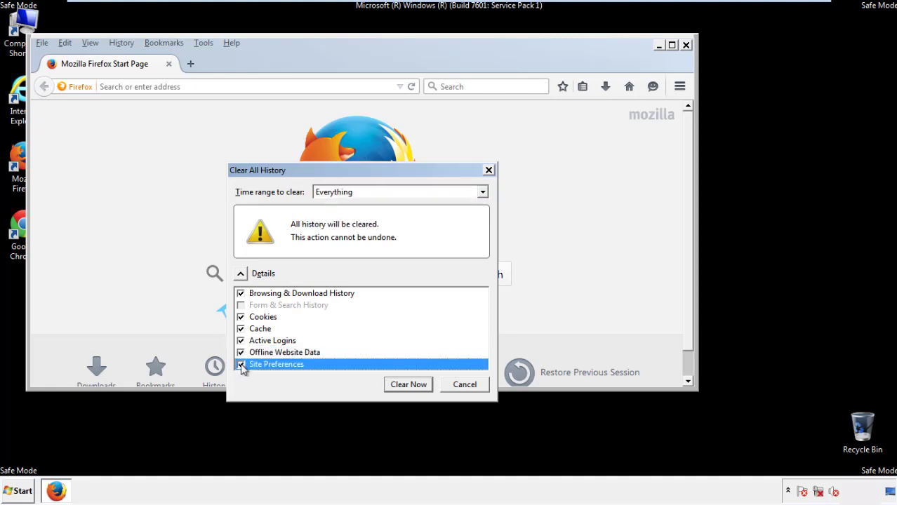
left_click(407, 384)
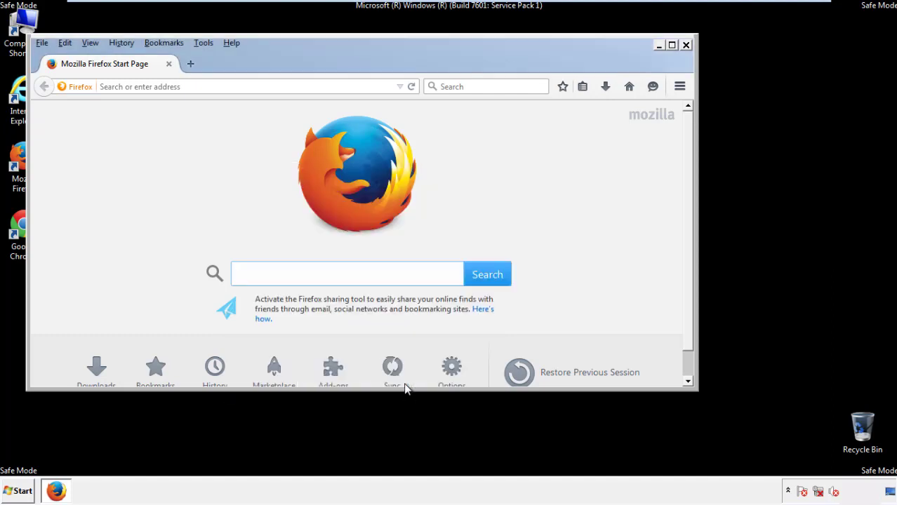
Step: Refresh Firefox to its defaults from the Troubleshooting Information page
left_click(231, 43)
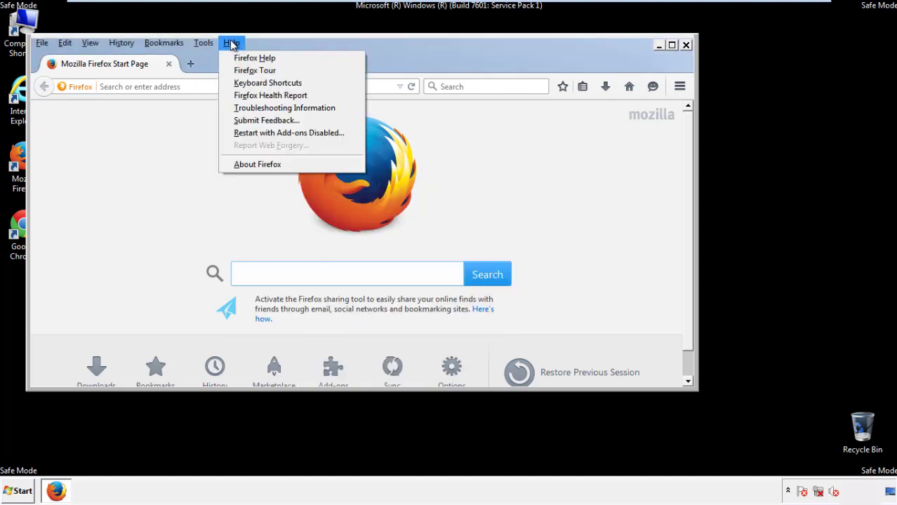
left_click(259, 108)
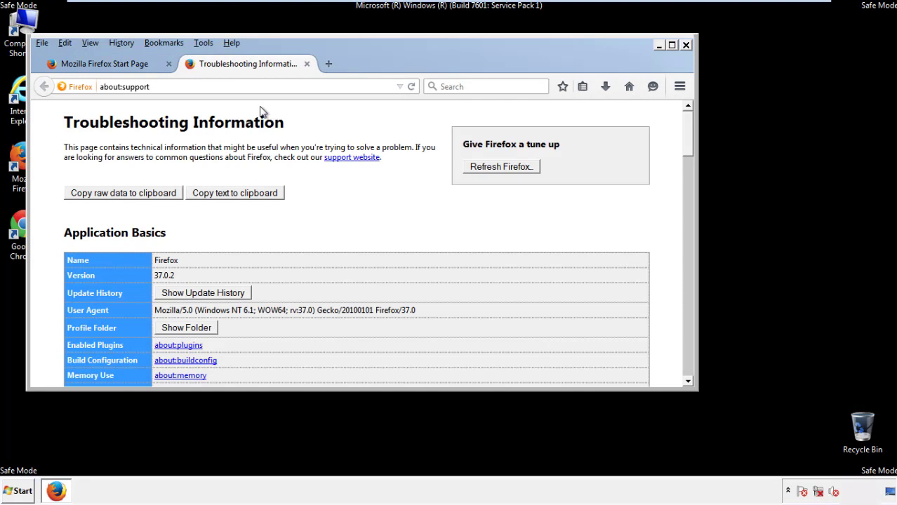
left_click(520, 169)
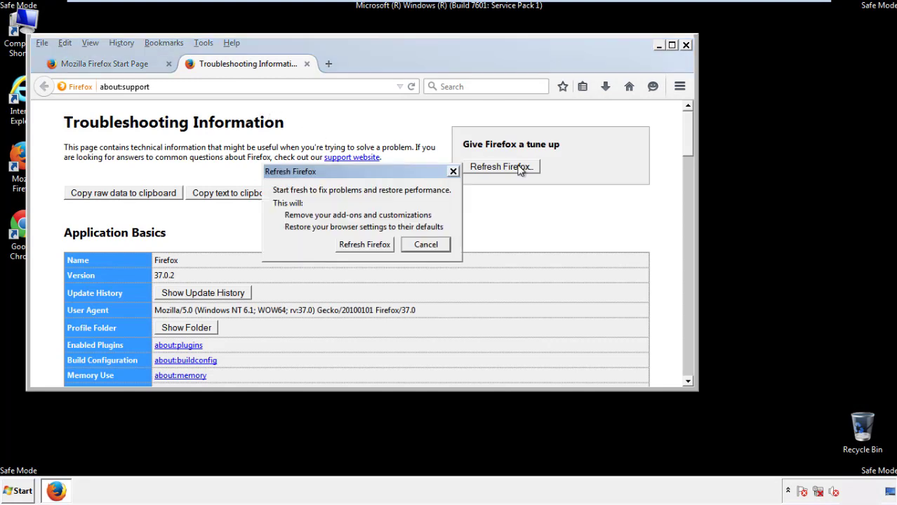
left_click(364, 244)
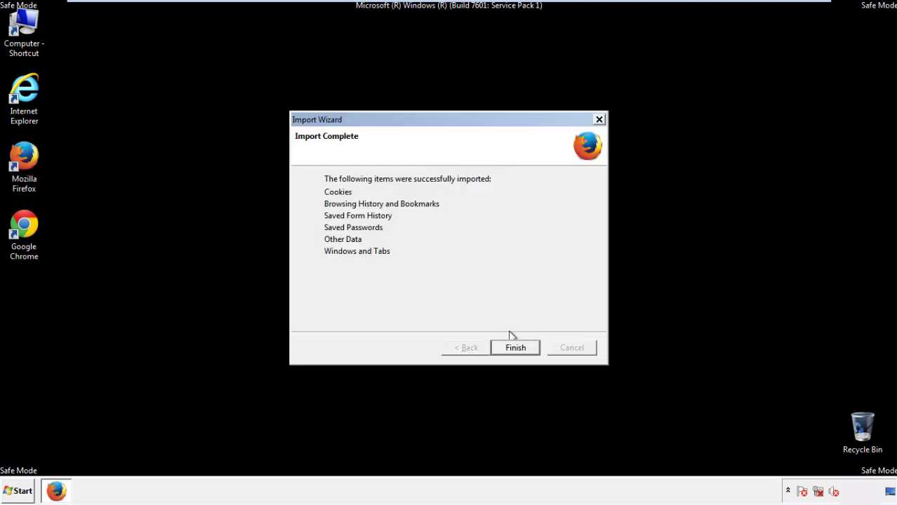
Step: Finish the Import Wizard, dismiss the default prompt, close Firefox, and launch Google Chrome
left_click(516, 348)
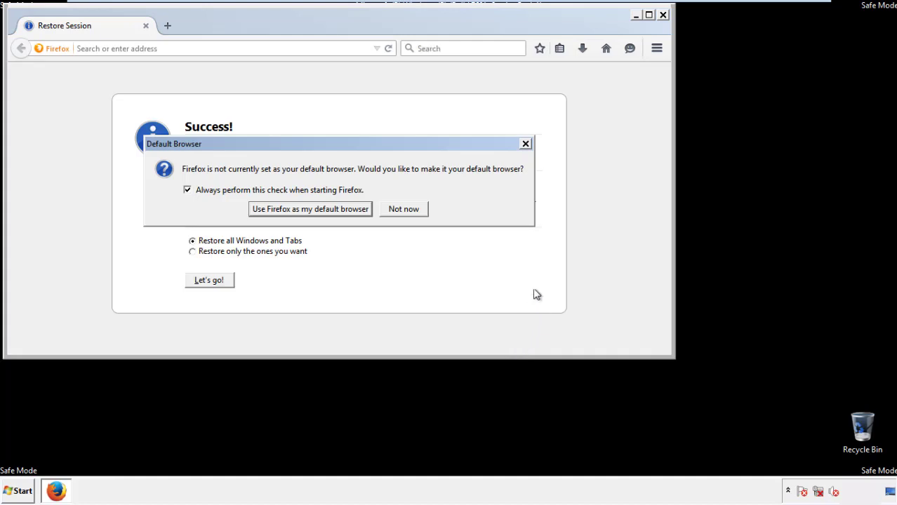
left_click(405, 209)
left_click(663, 14)
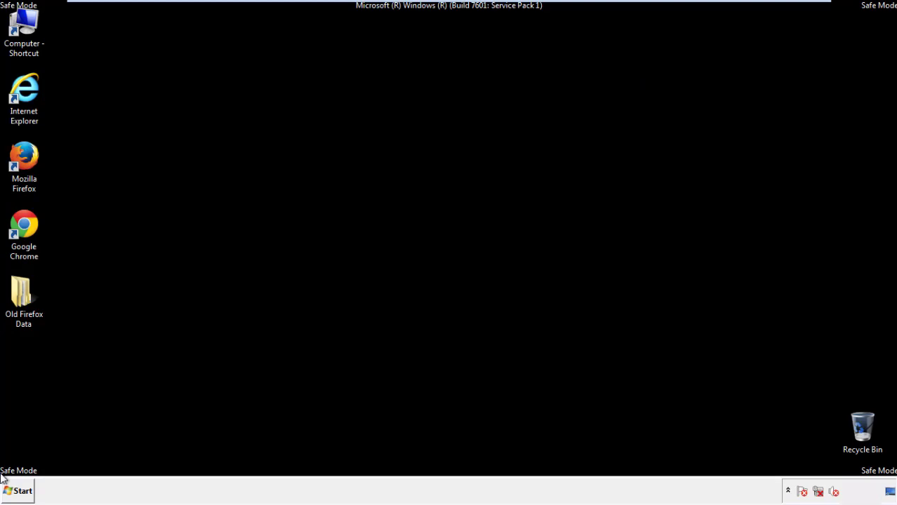
left_click(21, 224)
double_click(21, 223)
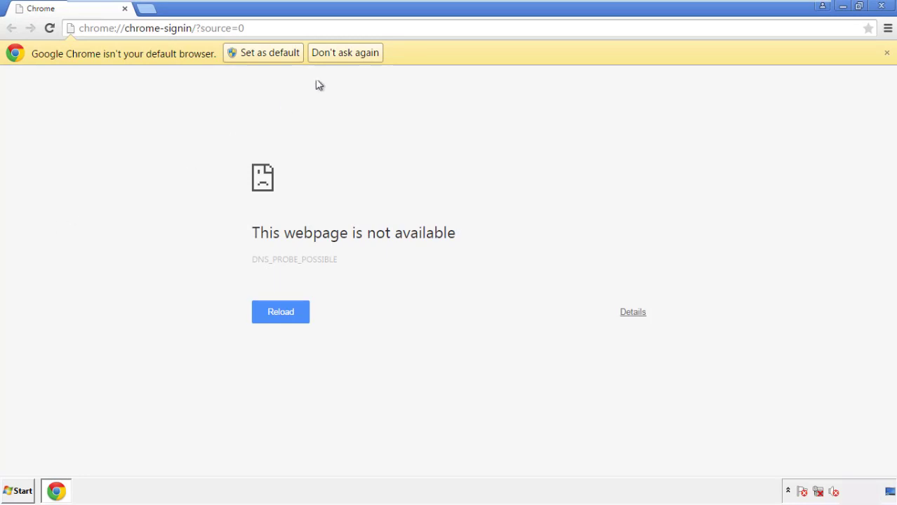
Step: Stop Chrome's default-browser prompt for good and open the History page via Settings
left_click(345, 52)
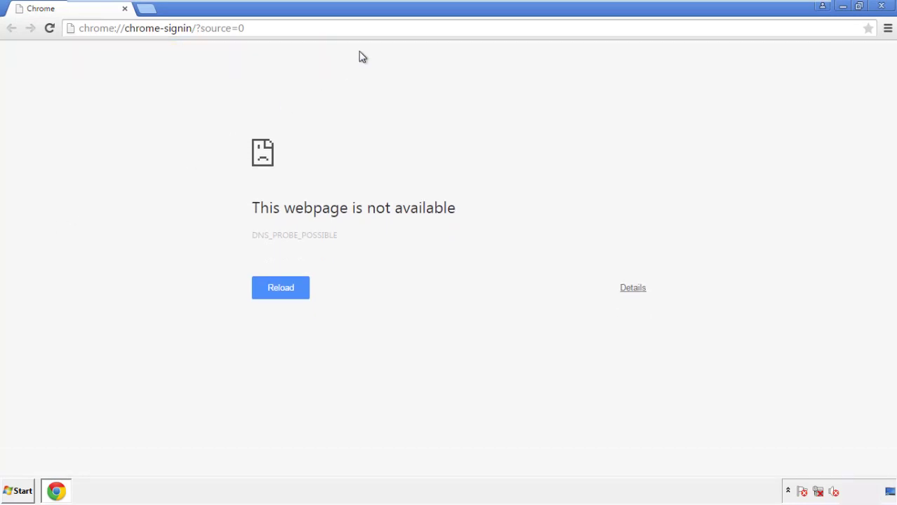
left_click(888, 30)
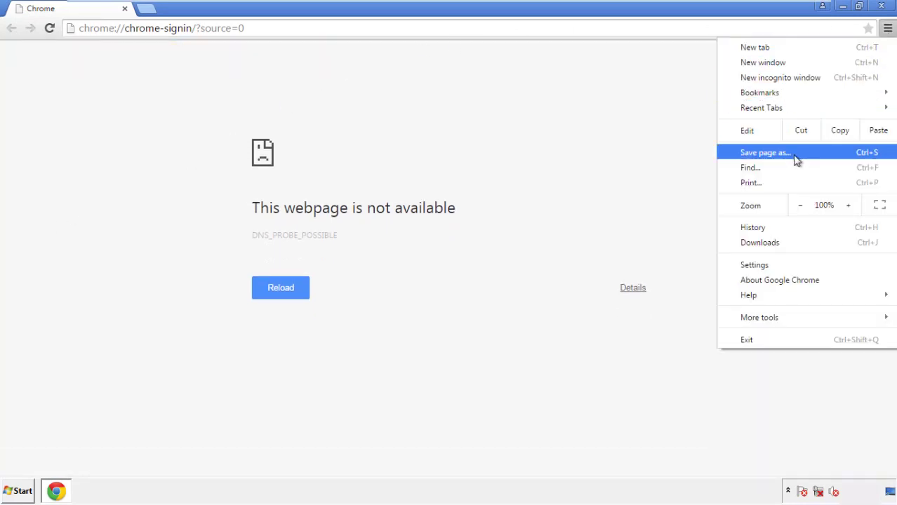
left_click(755, 265)
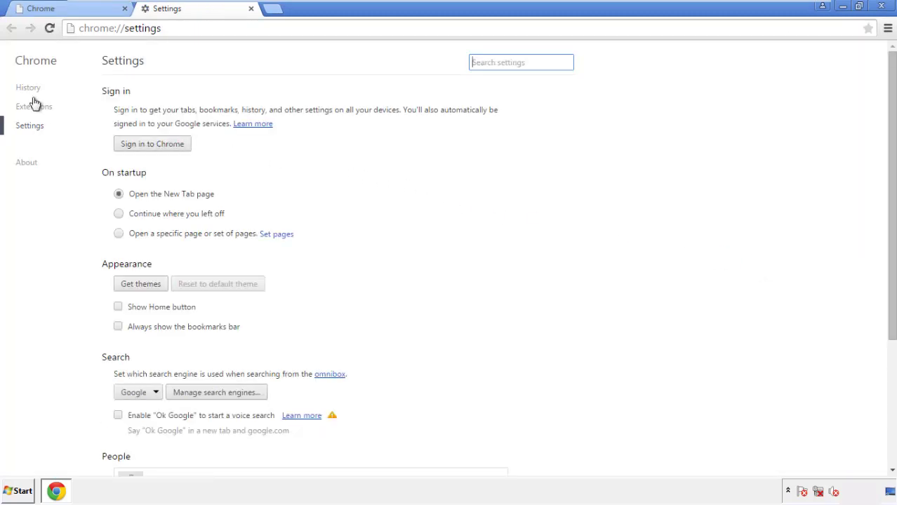
left_click(32, 90)
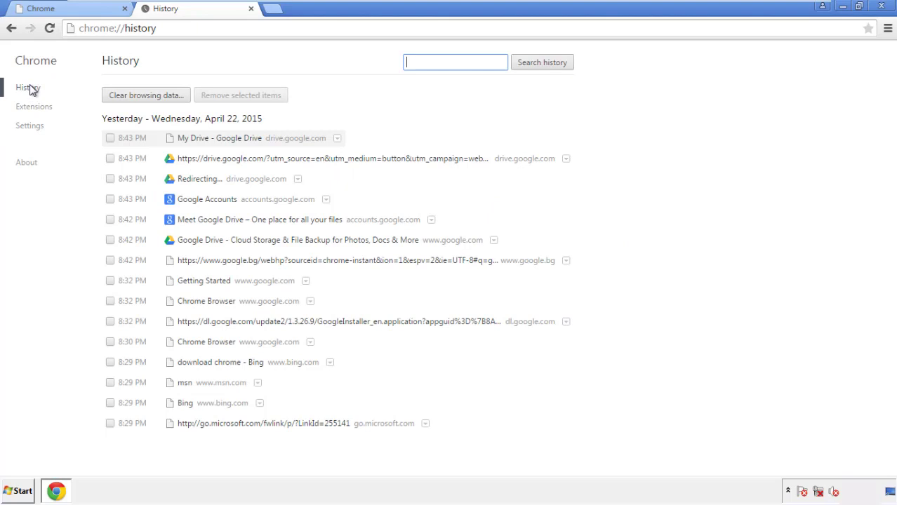
Step: Clear Chrome browsing data from the beginning of time, including autofill but not passwords
left_click(135, 97)
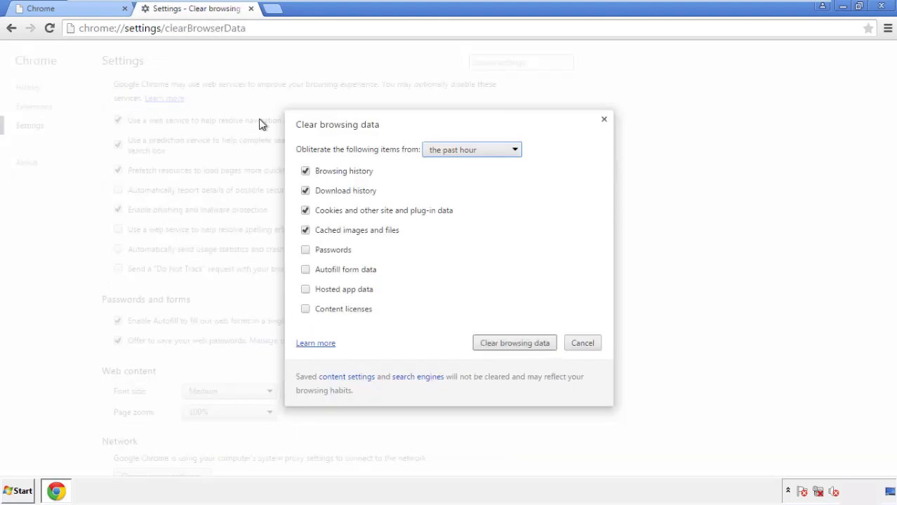
left_click(452, 152)
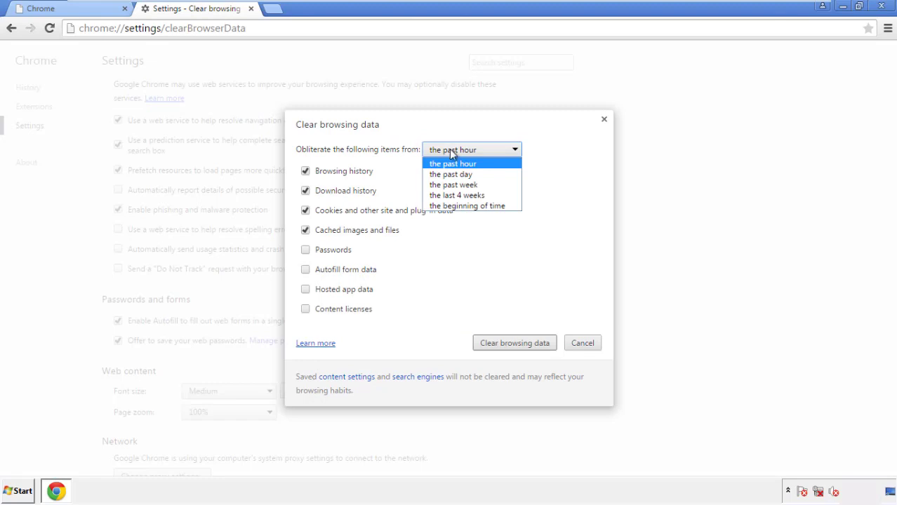
left_click(449, 206)
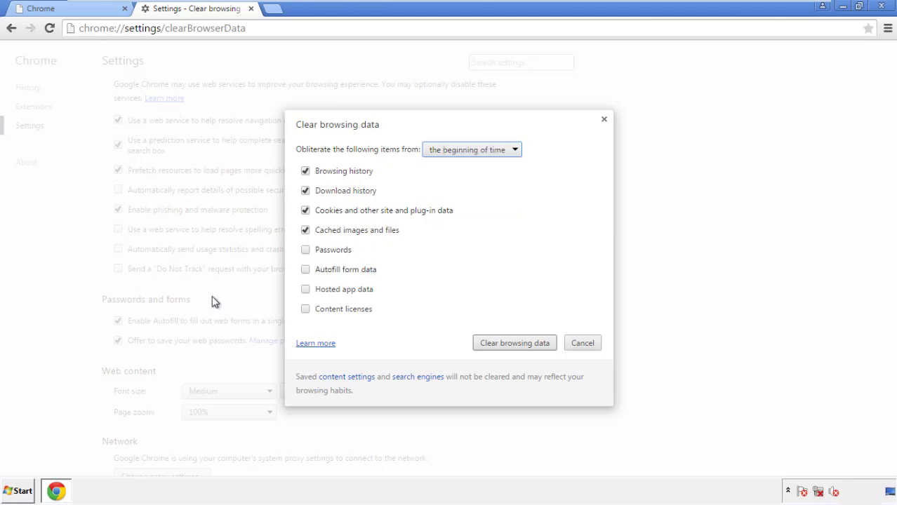
left_click(308, 271)
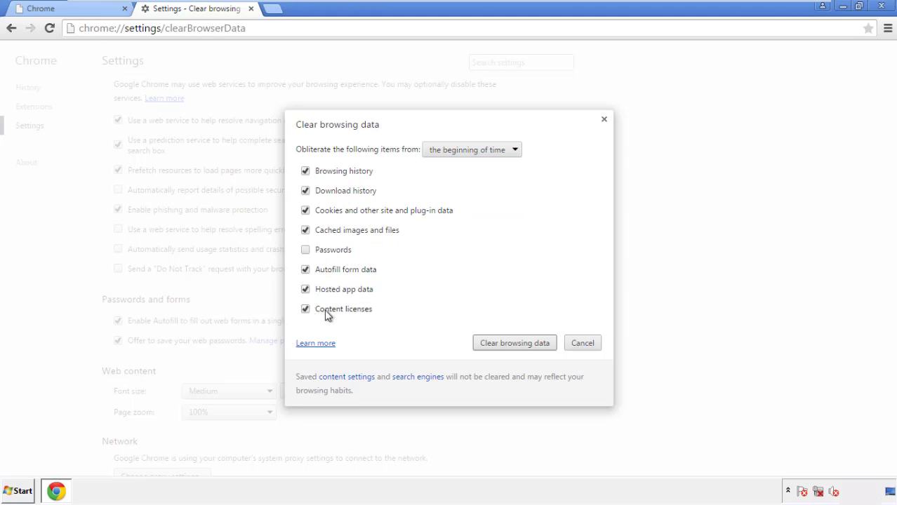
left_click(503, 346)
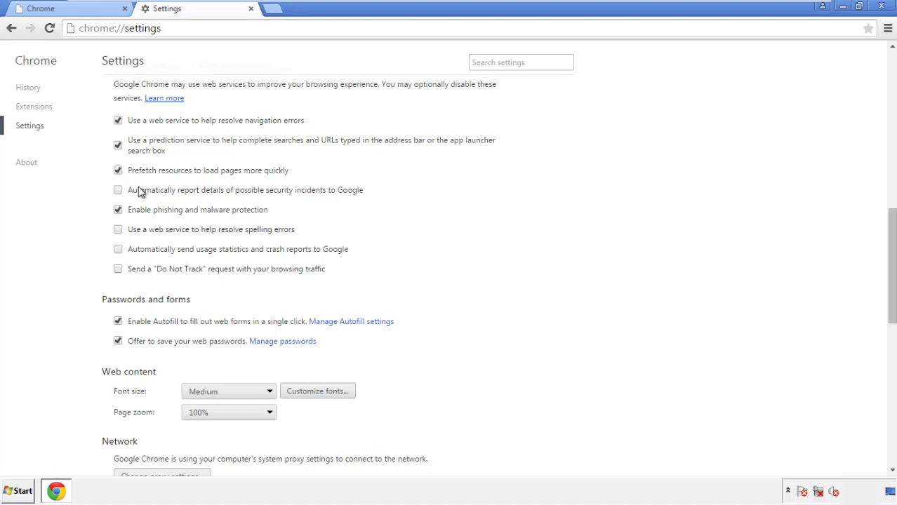
Step: Reset Chrome's settings to their original defaults and close the browser
left_click_drag(891, 223, 875, 392)
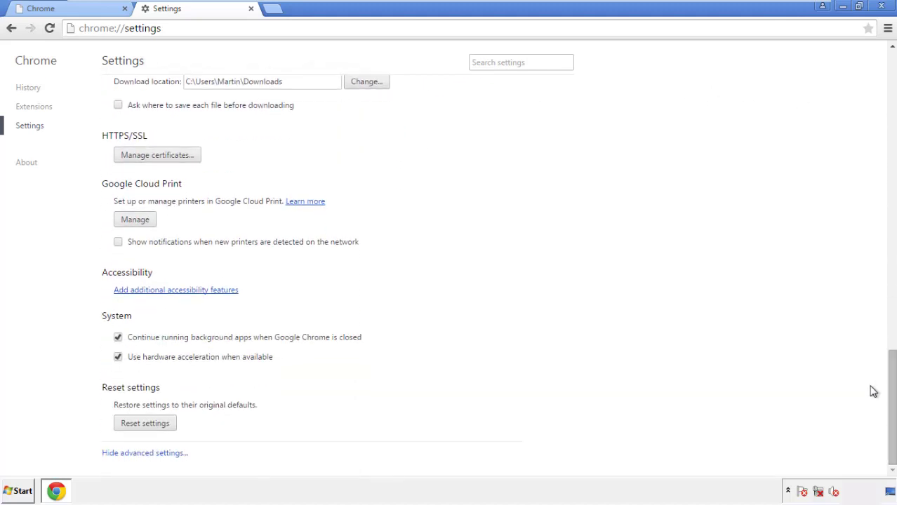
left_click(169, 429)
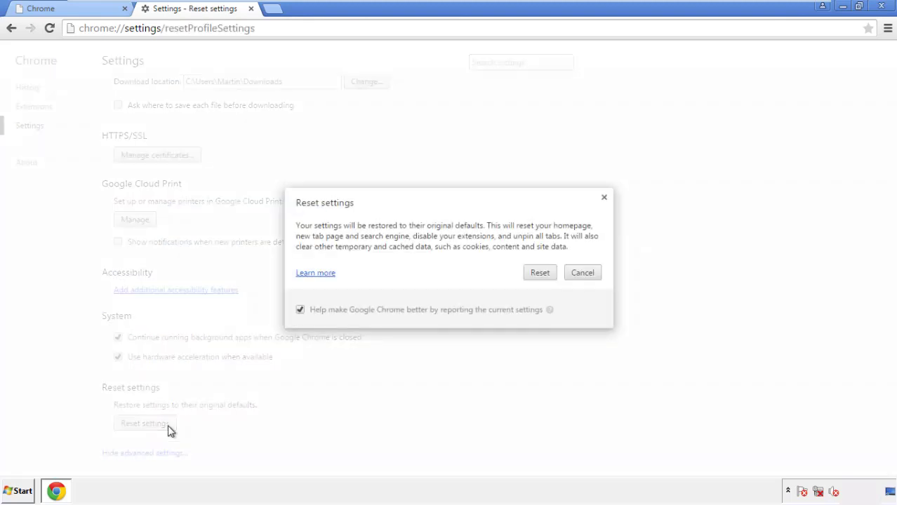
left_click(540, 273)
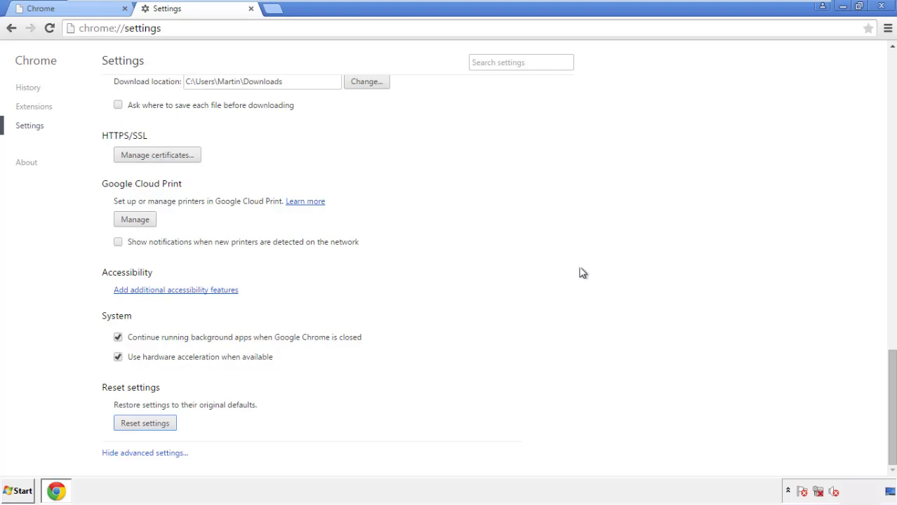
left_click(881, 5)
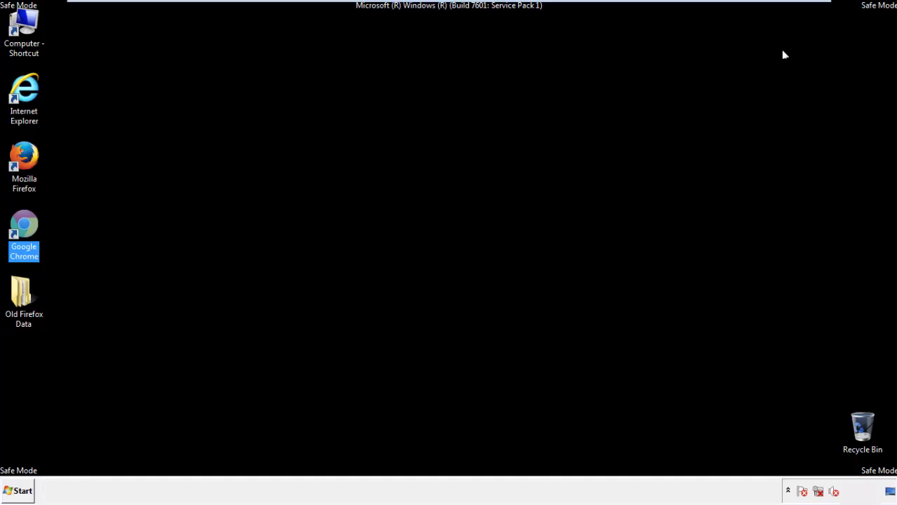
Step: Remove the Search Mine extension in Firefox's Add-ons Manager, then close Firefox
left_click(484, 227)
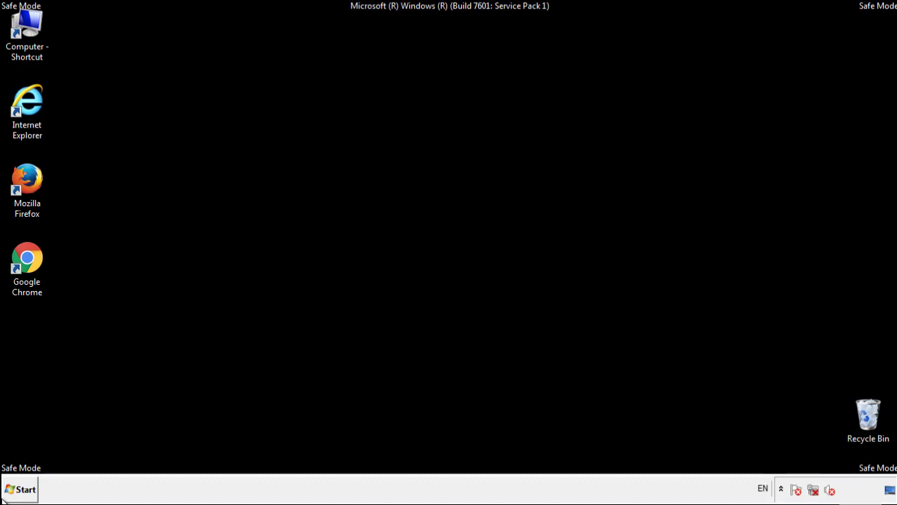
double_click(34, 174)
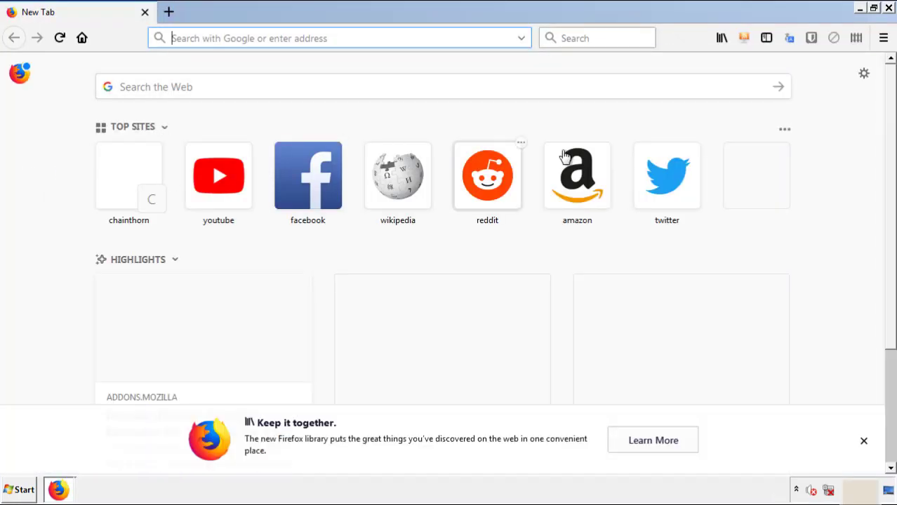
left_click(883, 38)
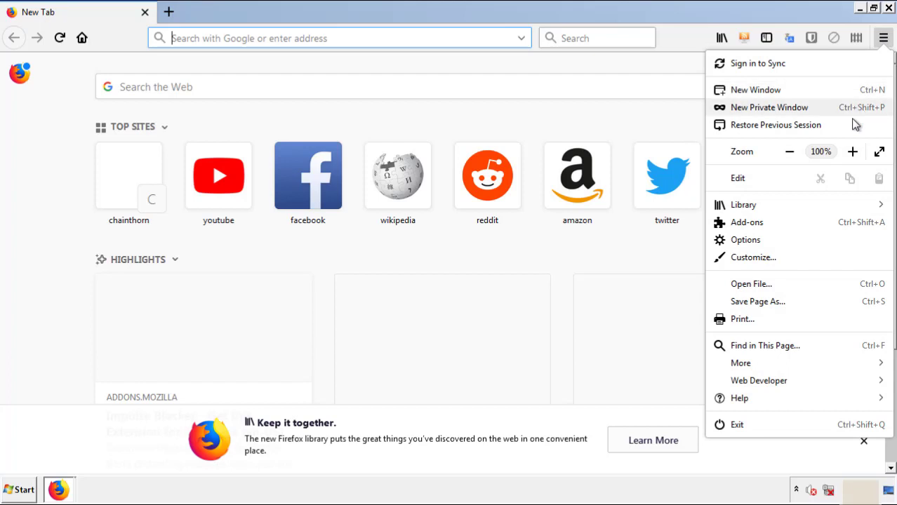
left_click(747, 222)
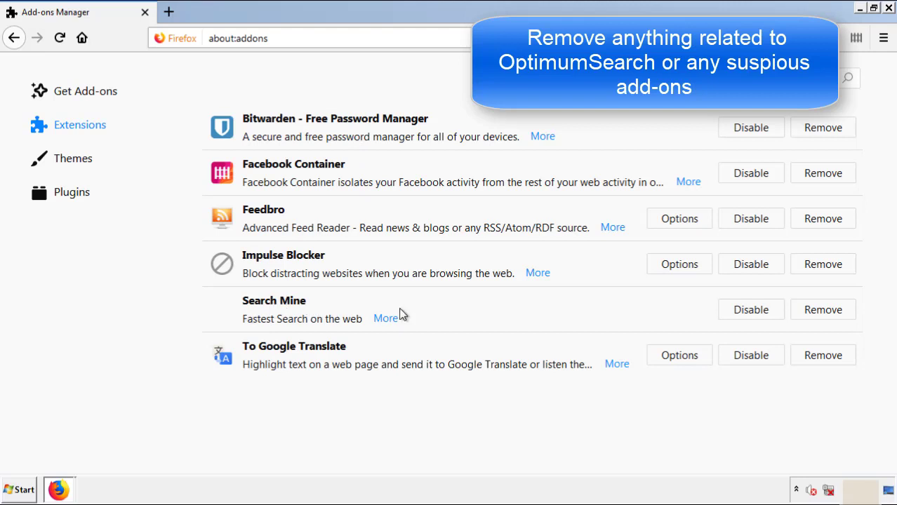
left_click(820, 316)
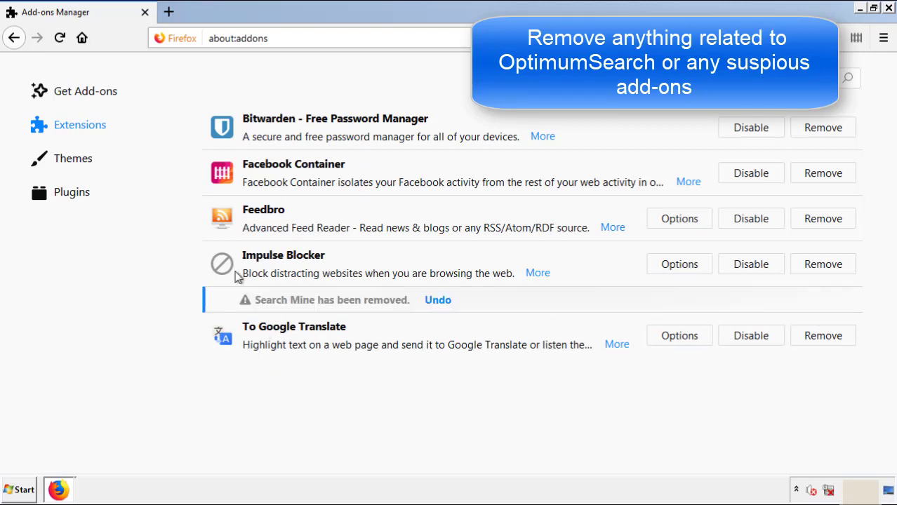
left_click(888, 9)
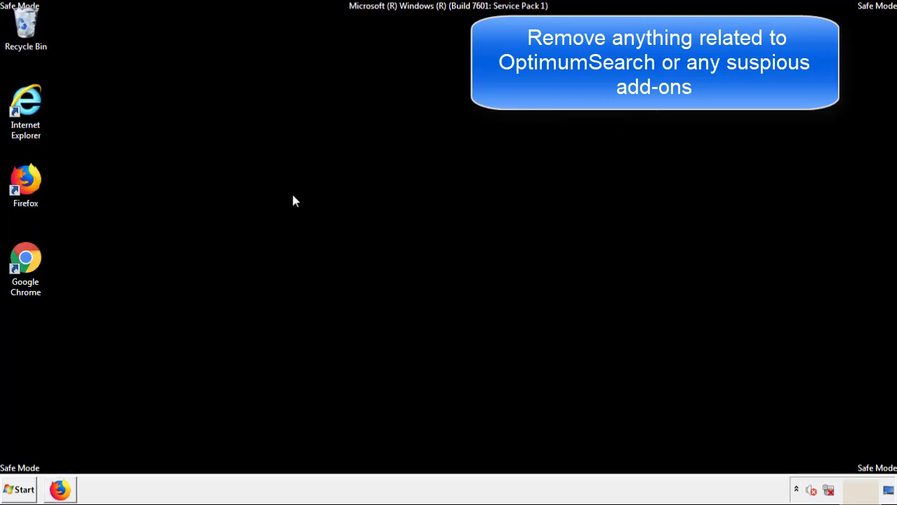
Step: Launch Chrome and open its Extensions page from More tools
double_click(26, 272)
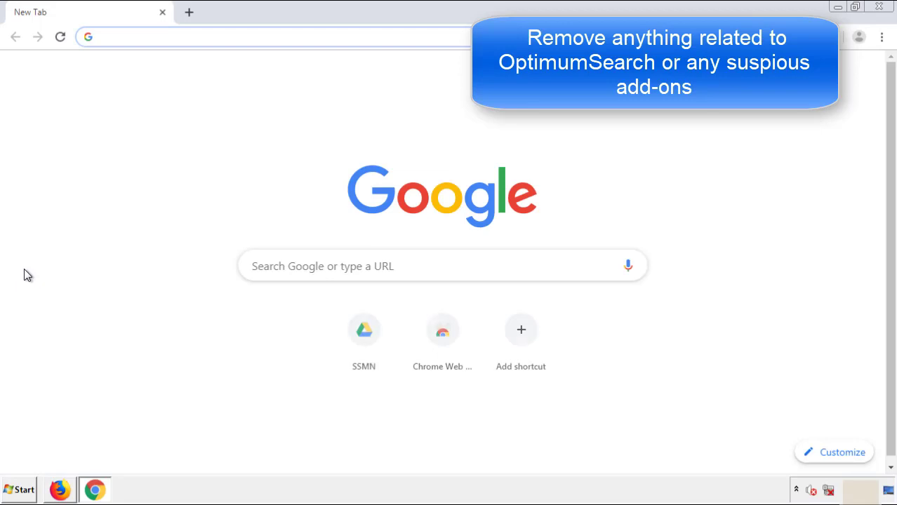
left_click(882, 37)
mouse_move(801, 246)
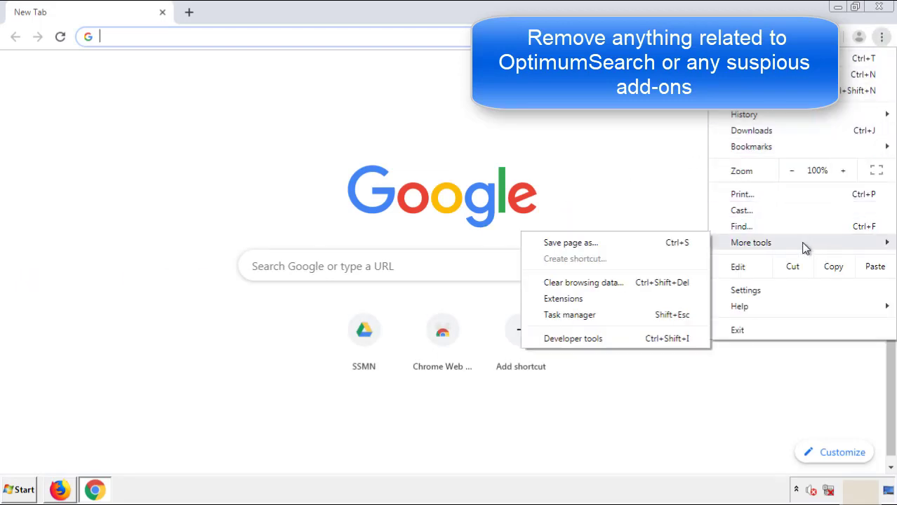
left_click(576, 298)
scroll(254, 235, "down", 10)
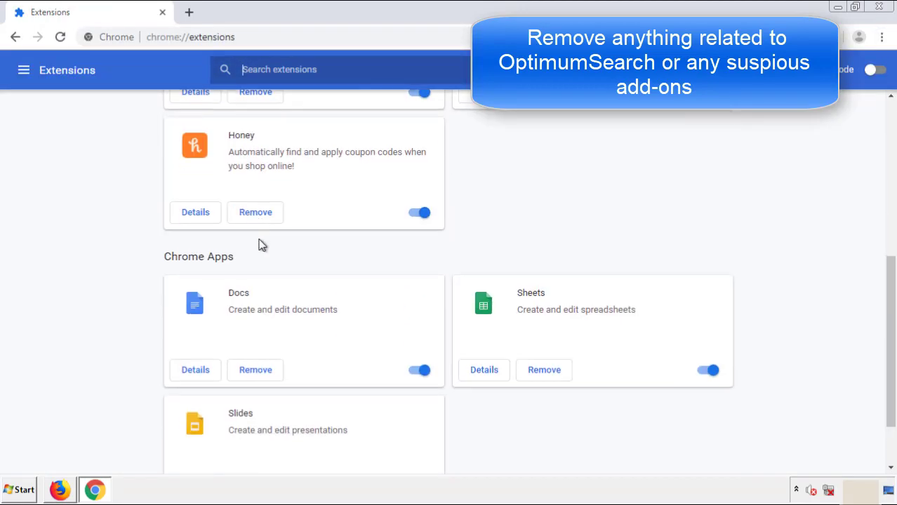
scroll(340, 257, "up", 10)
Step: Remove the Search Mine extension from Chrome, confirm, and close Chrome
left_click(252, 205)
left_click(505, 113)
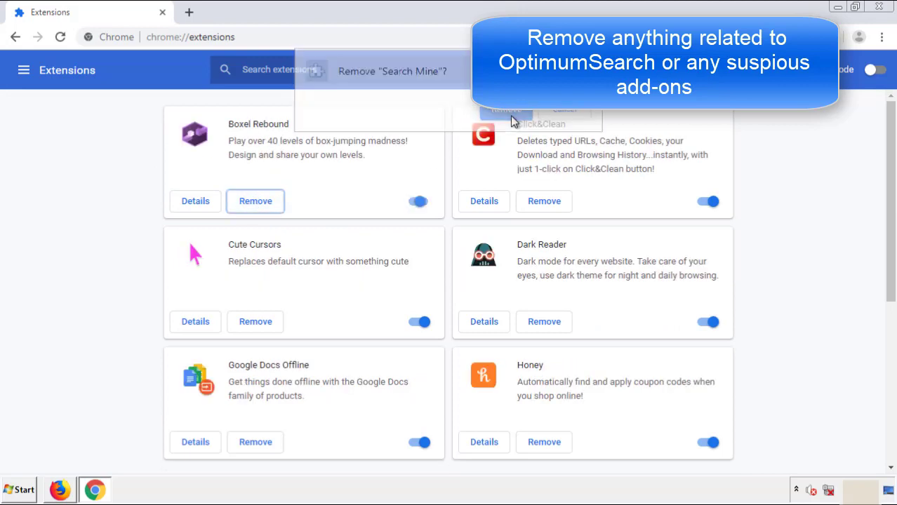
left_click(886, 10)
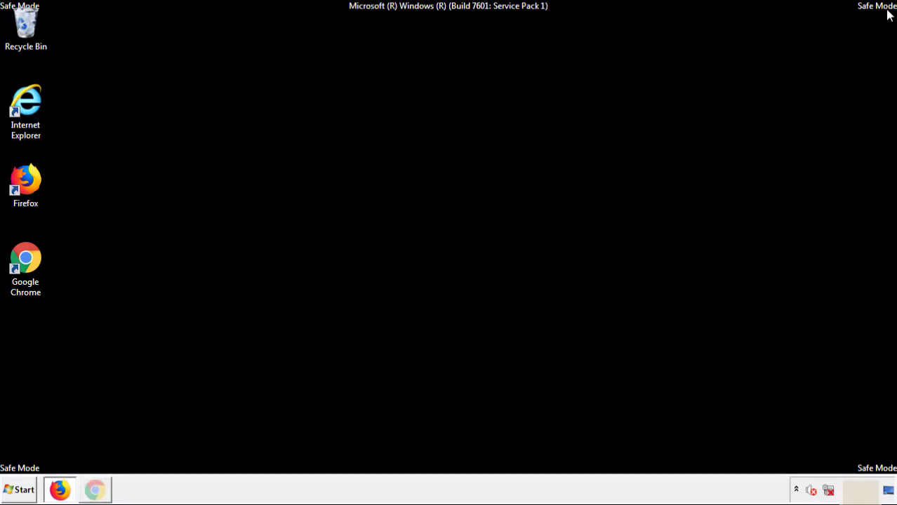
left_click(24, 492)
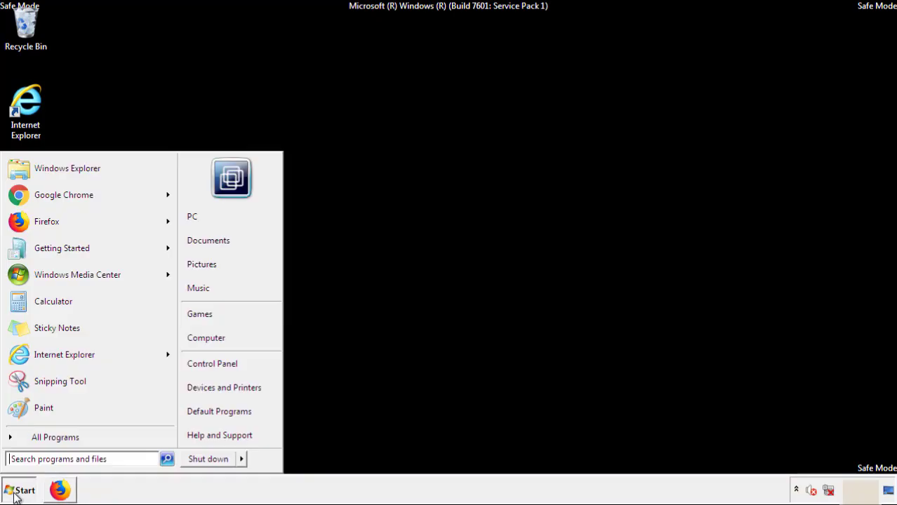